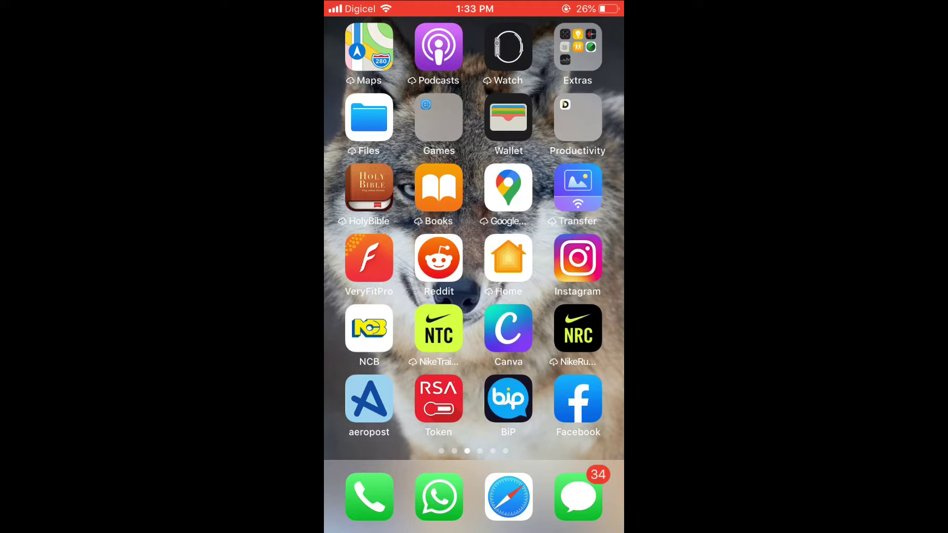
Launch Instagram and go to Message Controls under privacy settings
{"action": "left_click", "coordinate": [579, 259]}
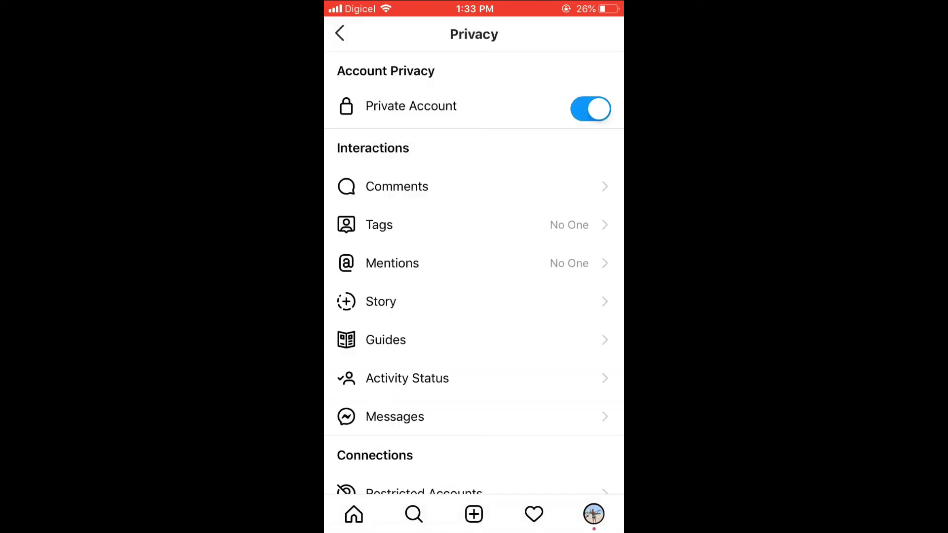
{"action": "left_click", "coordinate": [395, 416]}
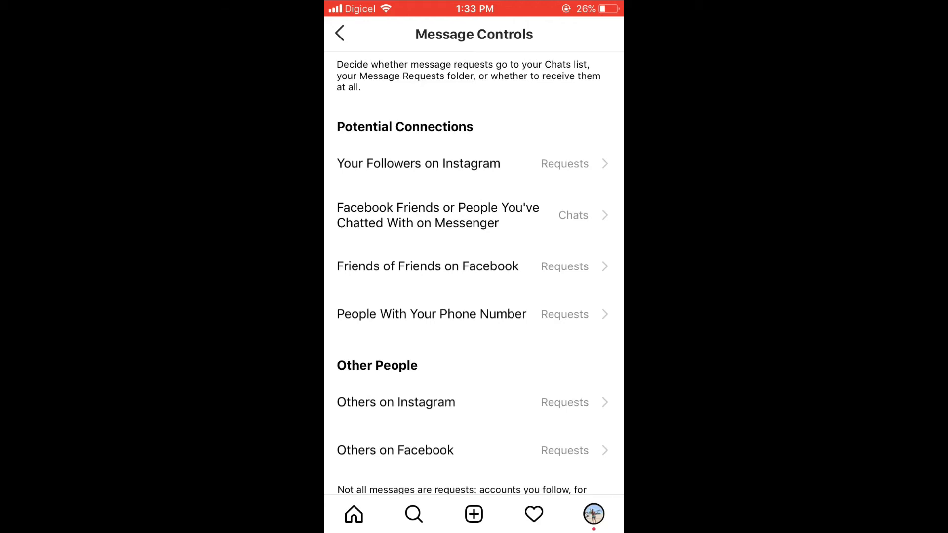
{"action": "scroll", "coordinate": [473, 274], "scroll_direction": "down", "scroll_amount": 2}
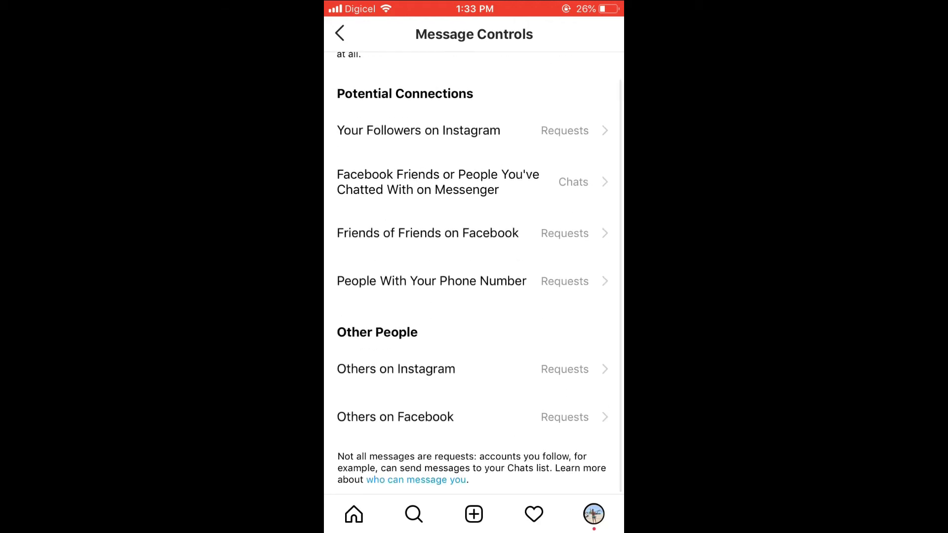
{"action": "scroll", "coordinate": [474, 274], "scroll_direction": "up", "scroll_amount": 1}
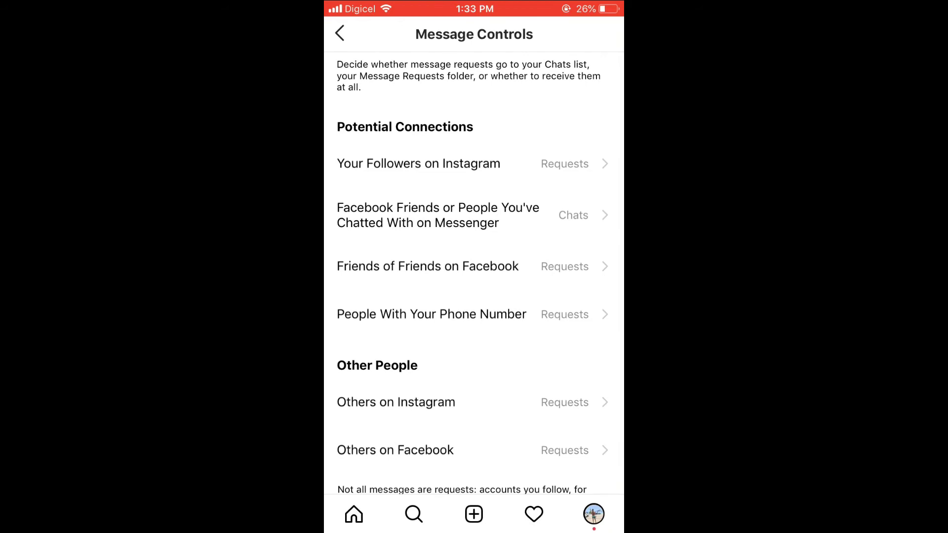
Confirm Facebook friends' message requests are delivered to Chats, then back out to Privacy
{"action": "left_click", "coordinate": [437, 215]}
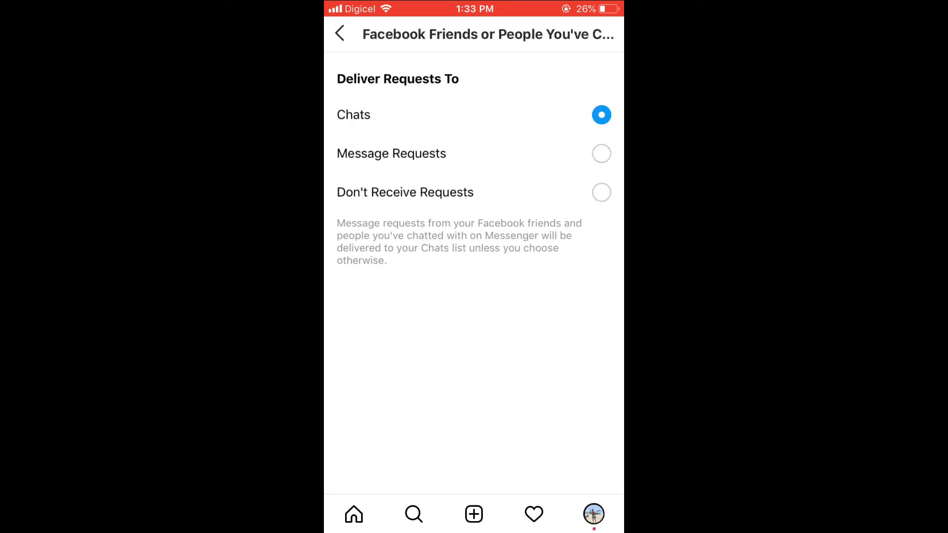
{"action": "left_click", "coordinate": [339, 33]}
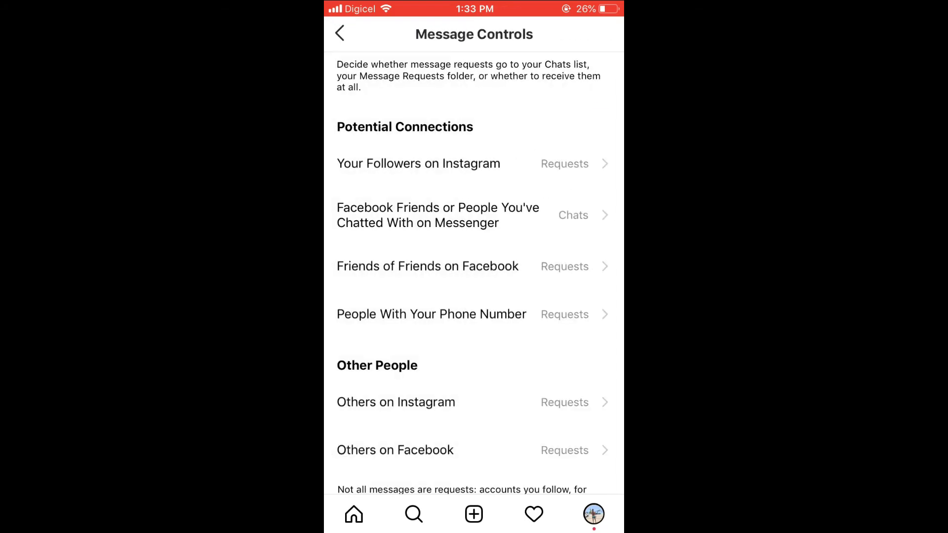
{"action": "left_click", "coordinate": [339, 34]}
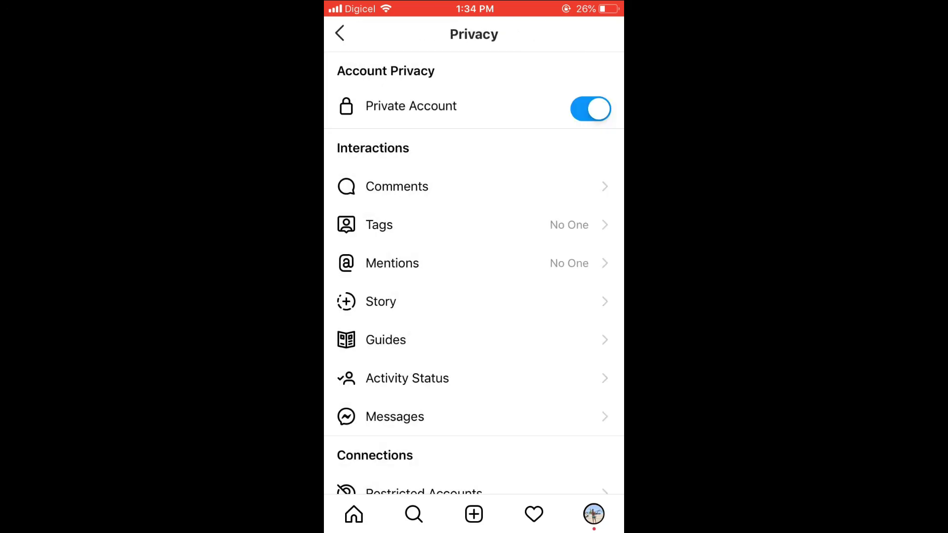
Go to the home feed and open the Messenger inbox
{"action": "left_click", "coordinate": [353, 514]}
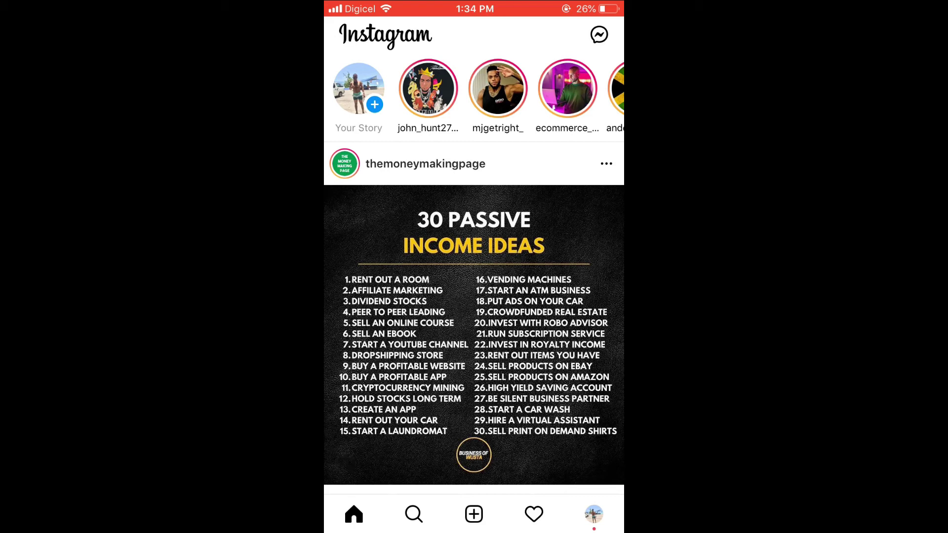
{"action": "left_click", "coordinate": [599, 34]}
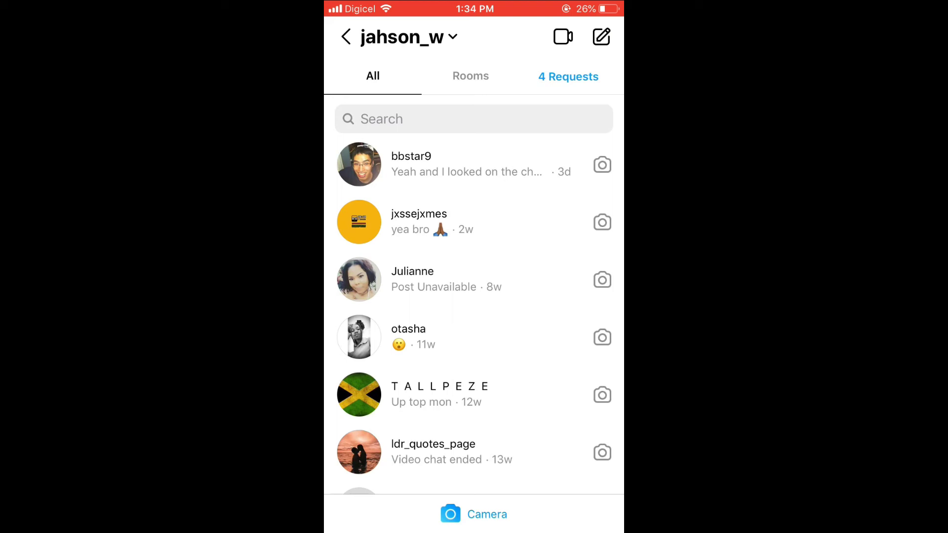
Start a new message from the direct messages inbox
{"action": "left_click", "coordinate": [601, 36]}
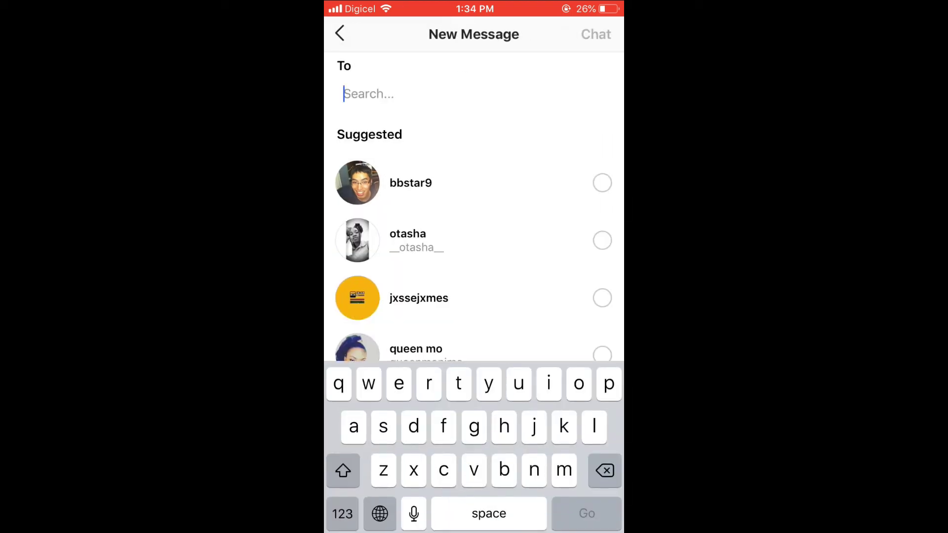
{"action": "scroll", "coordinate": [474, 297], "scroll_direction": "down", "scroll_amount": 10}
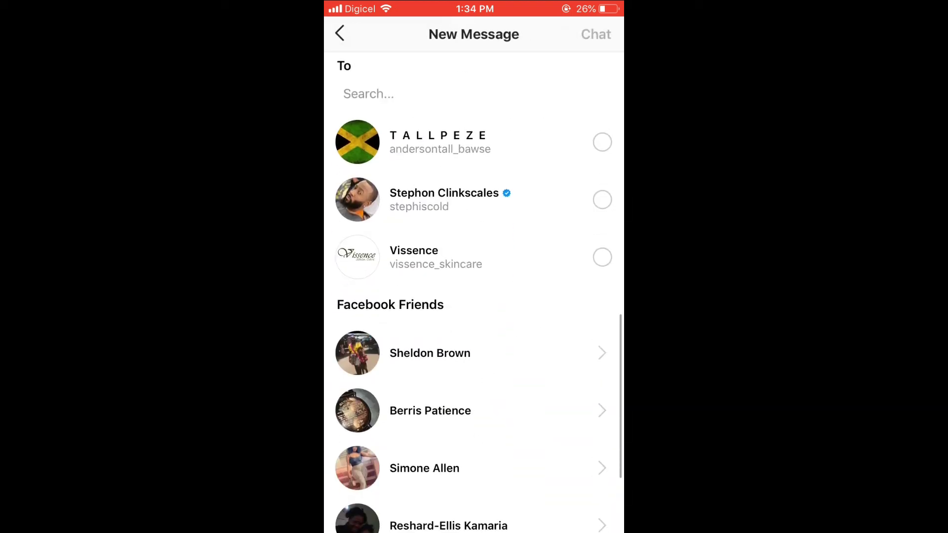
{"action": "scroll", "coordinate": [474, 326], "scroll_direction": "down", "scroll_amount": 3}
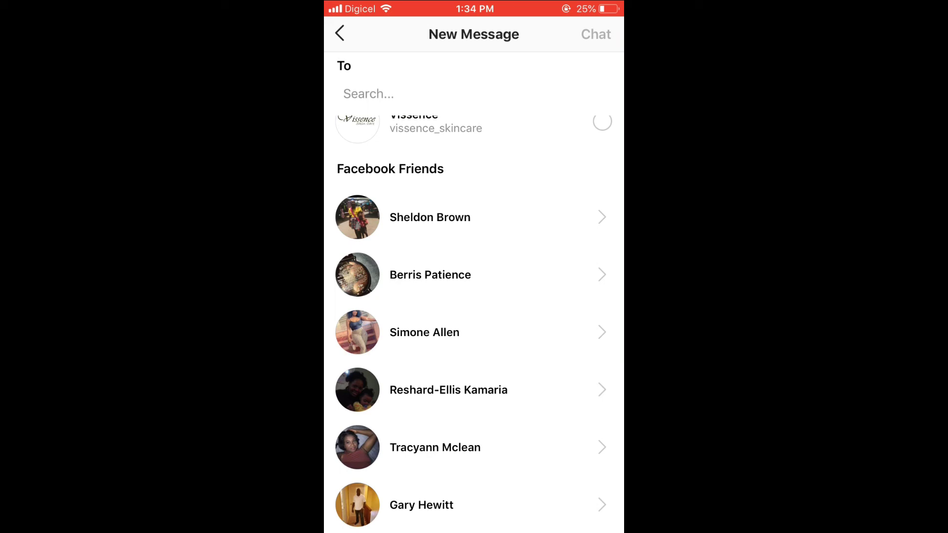
Open a chat with the first Facebook friend, then leave it unsent for the inbox
{"action": "left_click", "coordinate": [444, 217]}
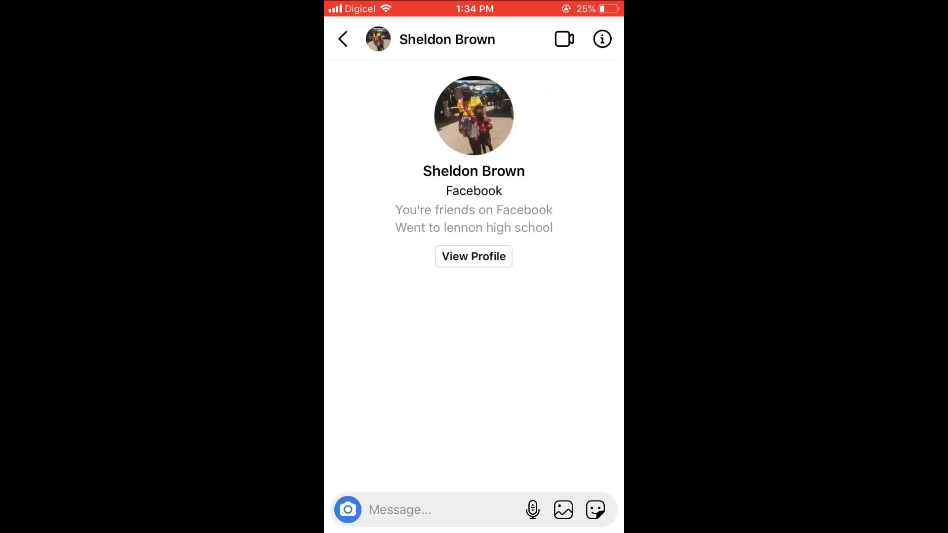
{"action": "left_click", "coordinate": [415, 509]}
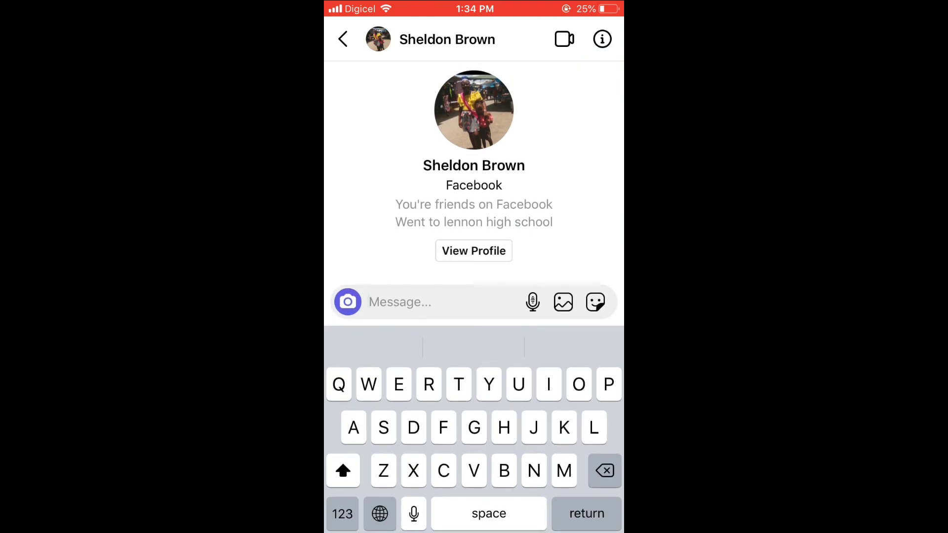
{"action": "left_click", "coordinate": [342, 39]}
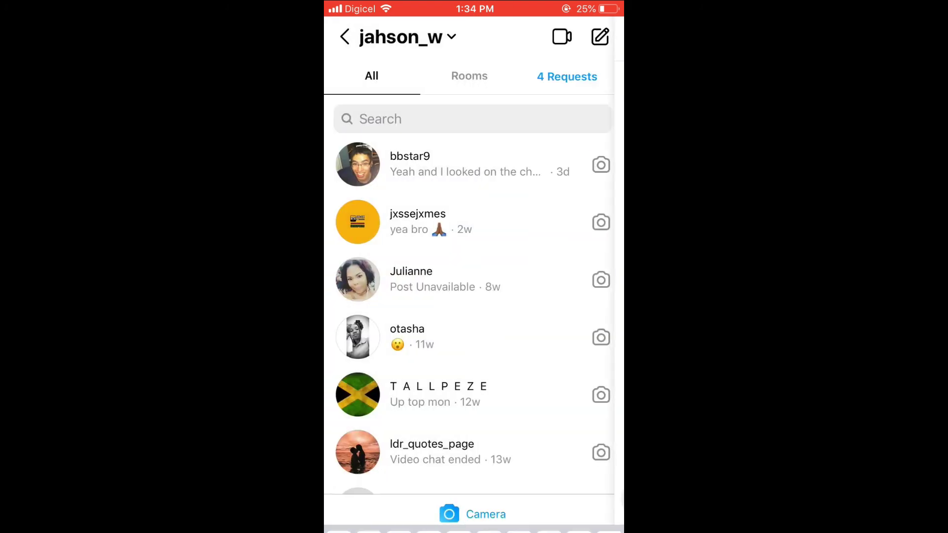
{"action": "scroll", "coordinate": [474, 296], "scroll_direction": "down", "scroll_amount": 5}
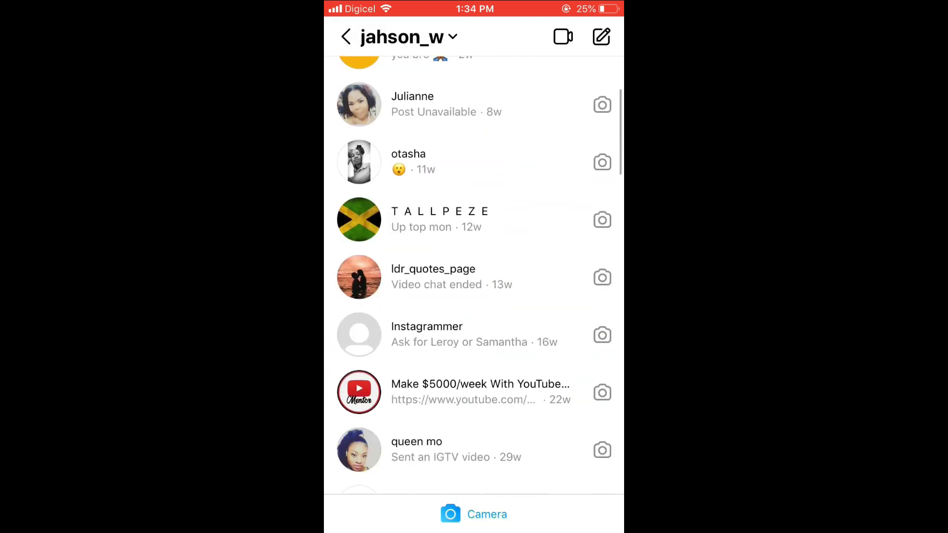